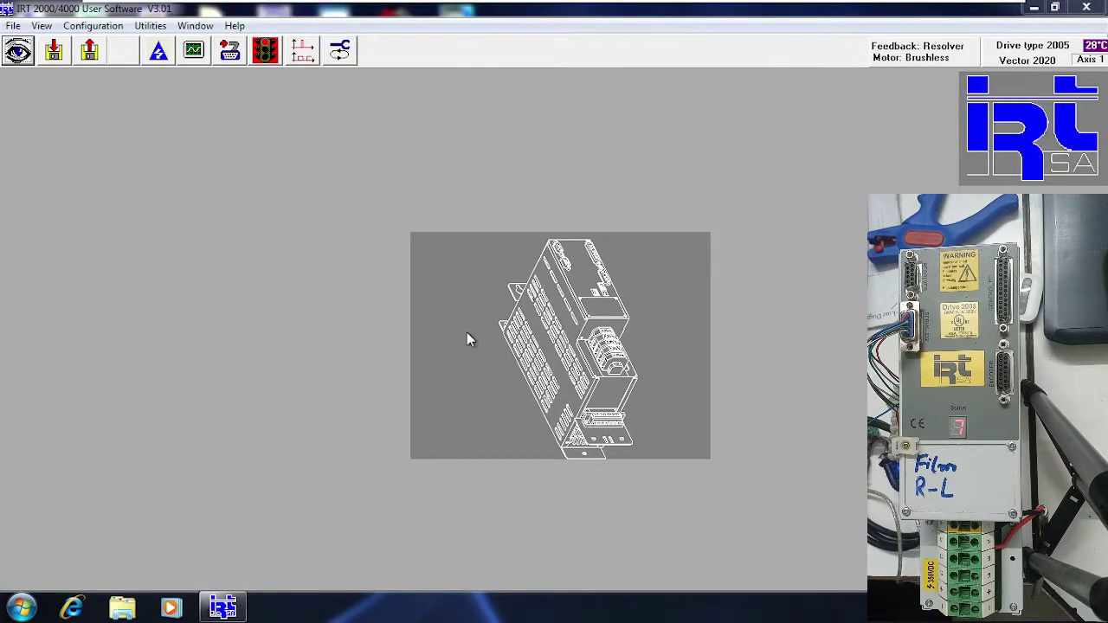
# - Confirm the 2000WU software is already running, then close that open program window
pyautogui.click(1034, 8)
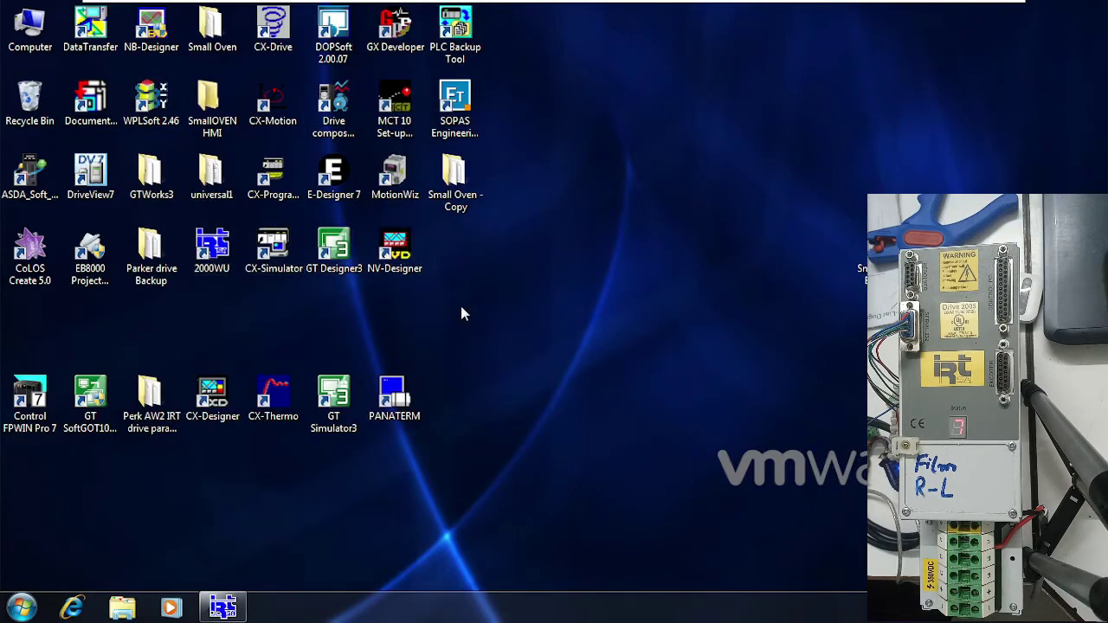
pyautogui.doubleClick(219, 251)
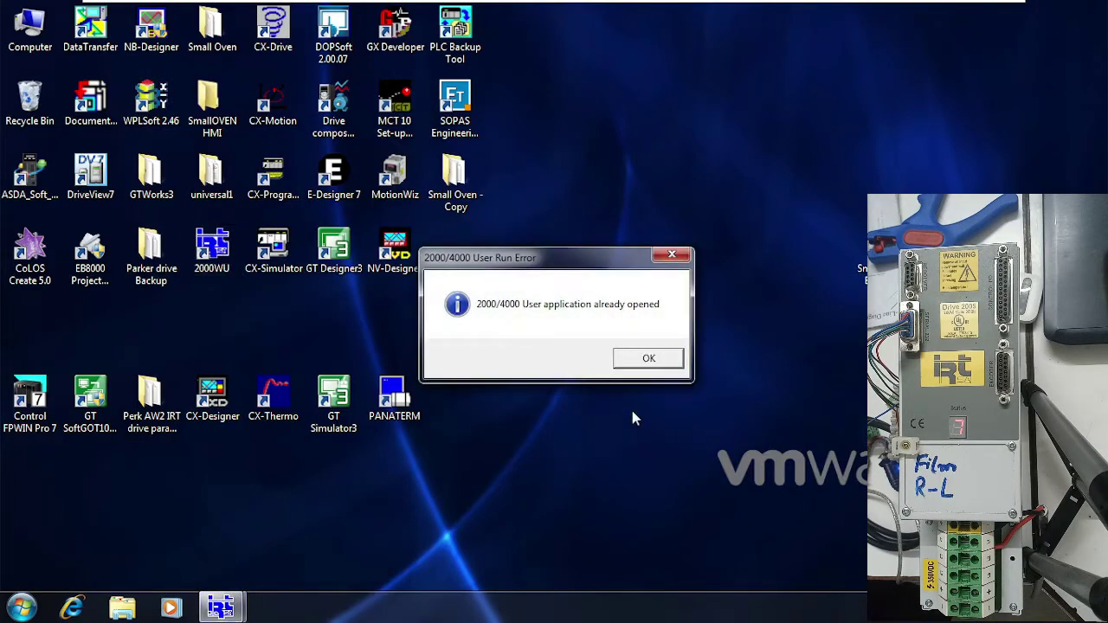
pyautogui.click(645, 360)
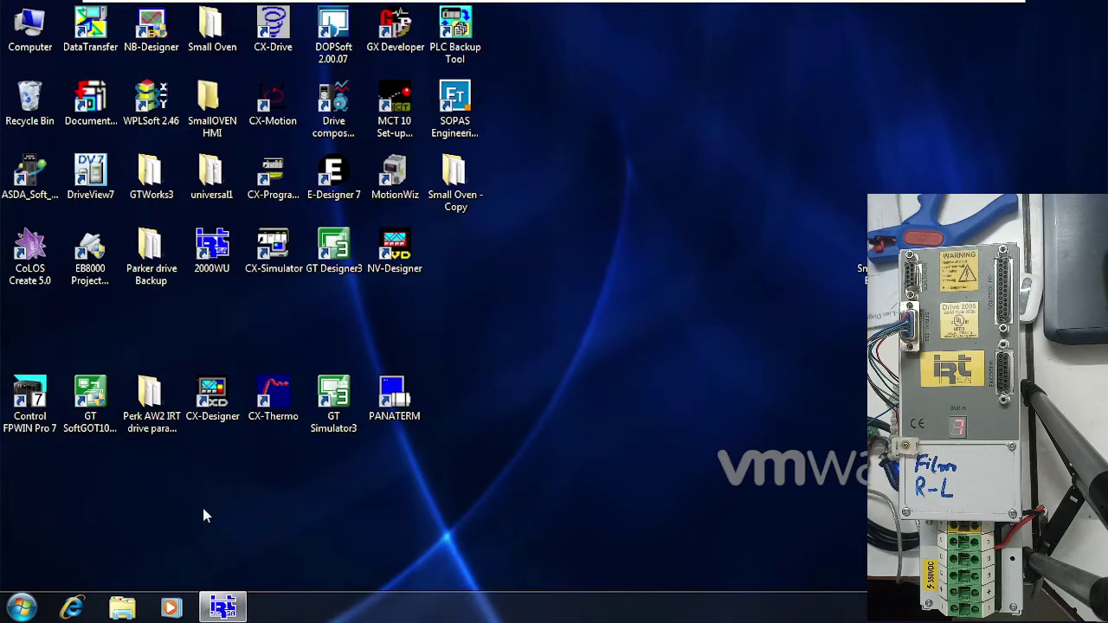
pyautogui.click(222, 610)
pyautogui.click(1095, 16)
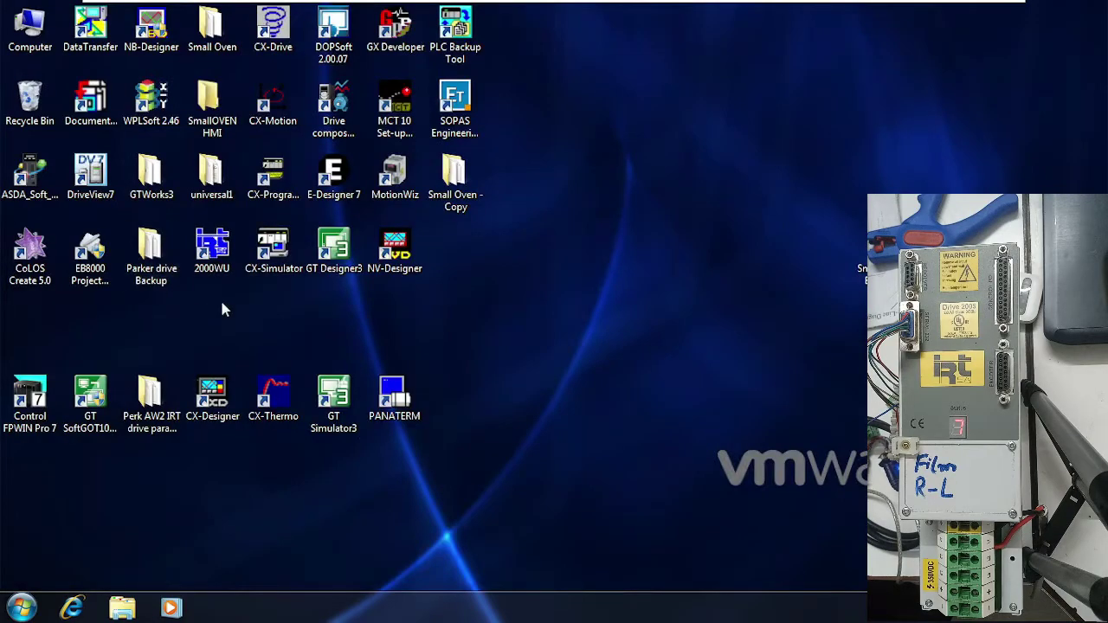
# - Relaunch 2000WU from its desktop icon to show the connected Drive type 2005
pyautogui.doubleClick(215, 260)
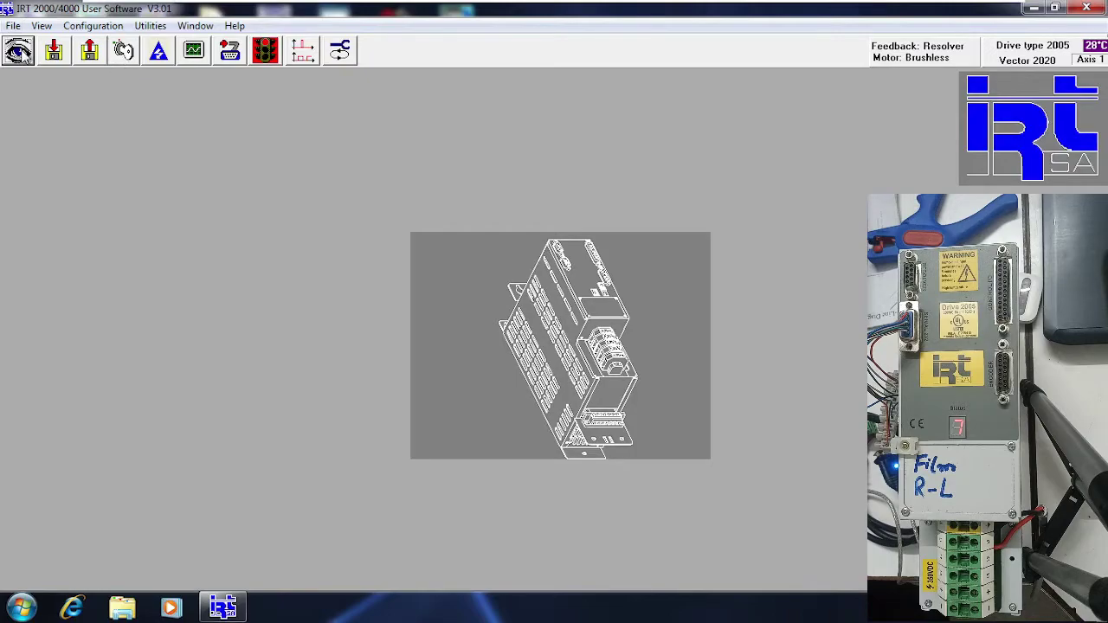
pyautogui.click(24, 54)
pyautogui.click(215, 108)
pyautogui.write('2')
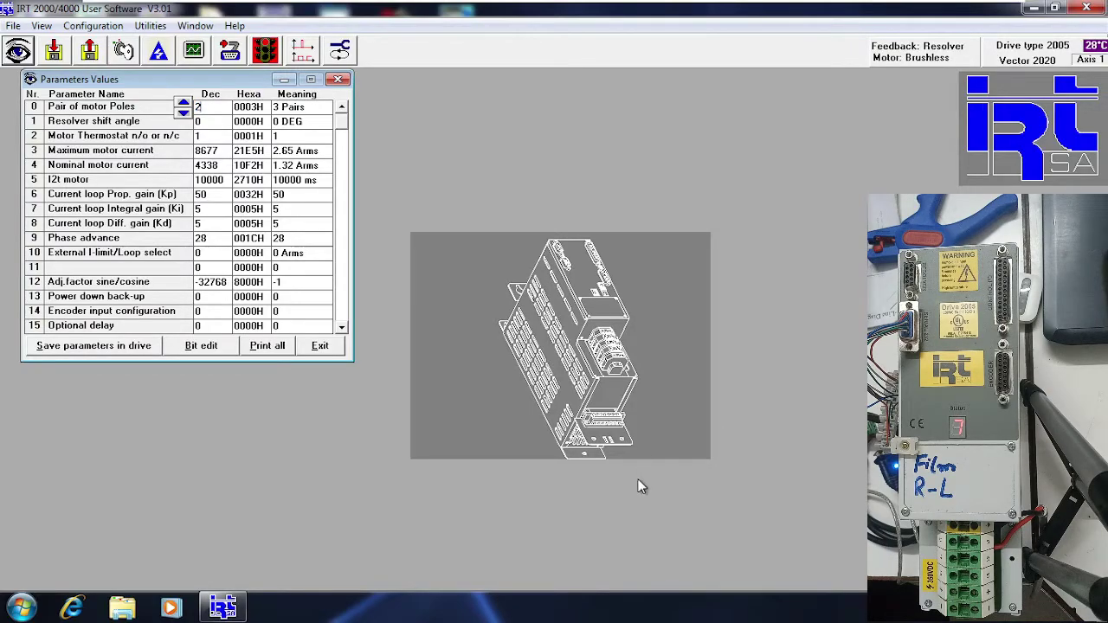
pyautogui.click(320, 347)
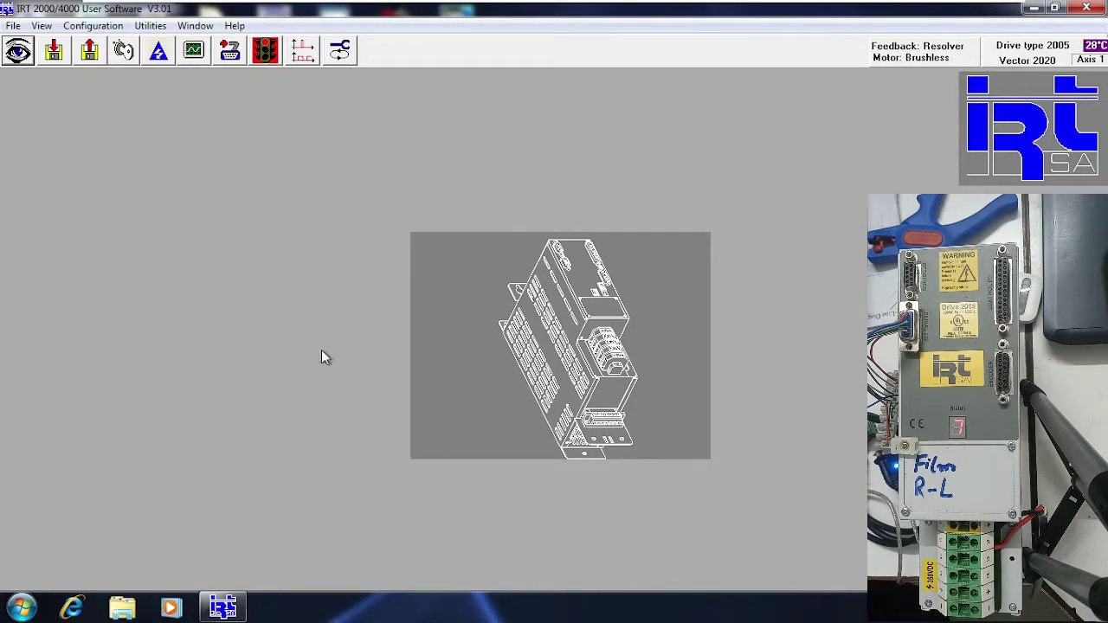
pyautogui.click(21, 54)
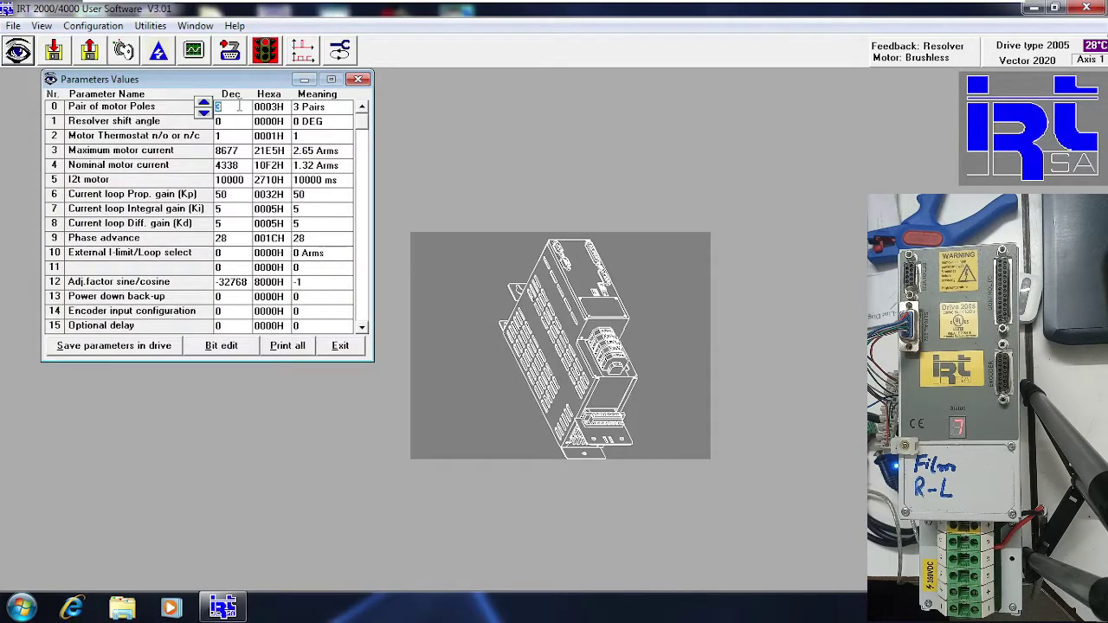
pyautogui.write('2')
pyautogui.click(338, 346)
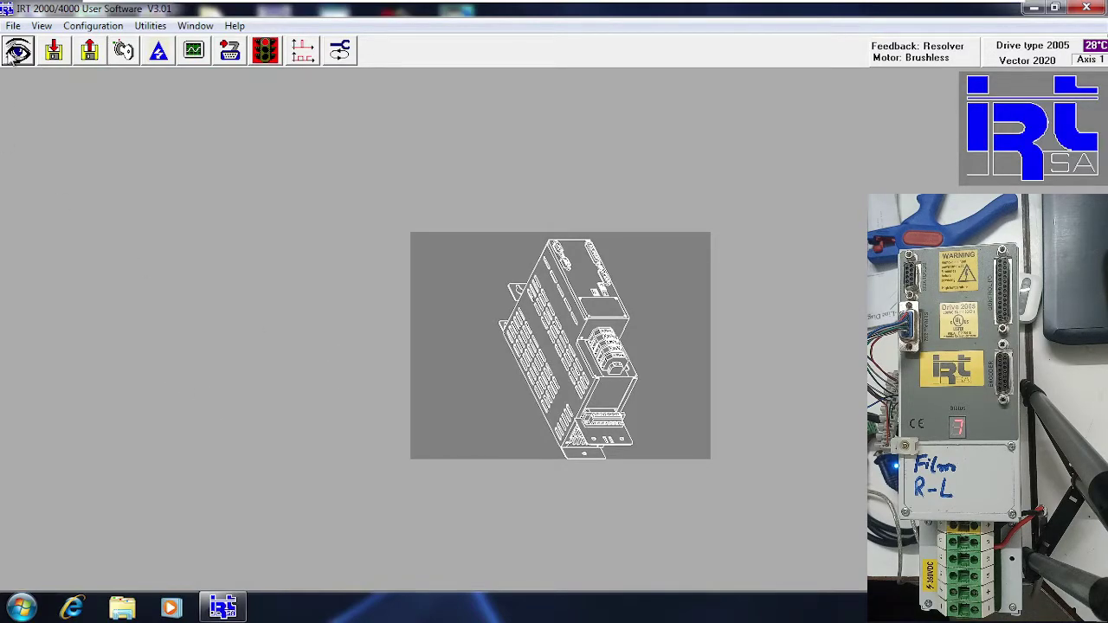
# - Enter 2 for Pair of motor Poles, acknowledge the 'Activ only after save!' warning, and exit
pyautogui.click(18, 52)
pyautogui.write('2')
pyautogui.press('Return')
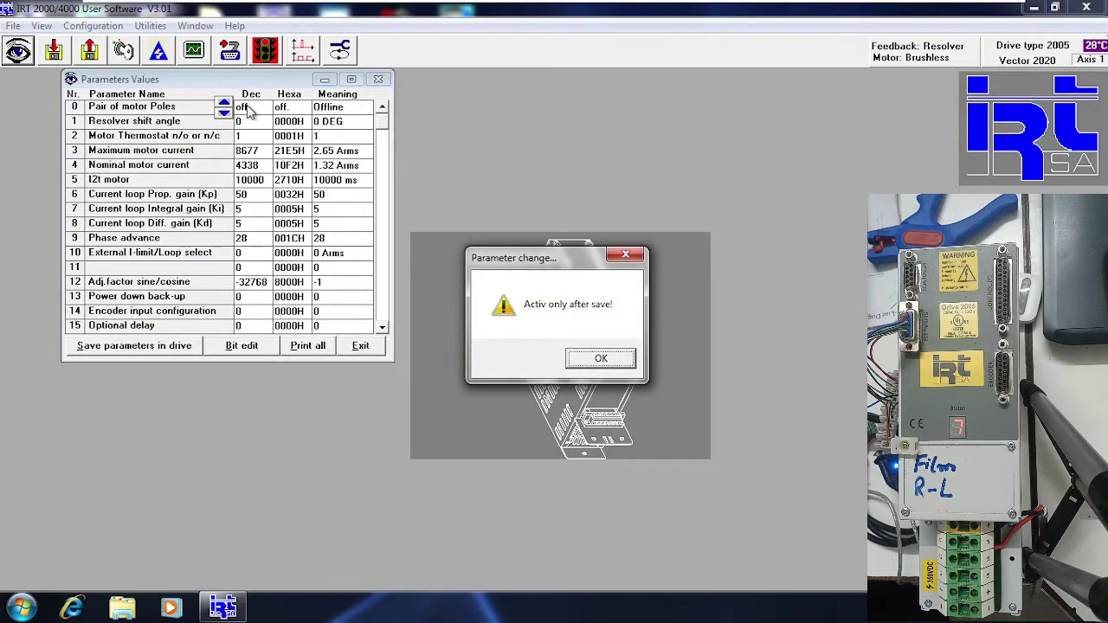
pyautogui.press('Return')
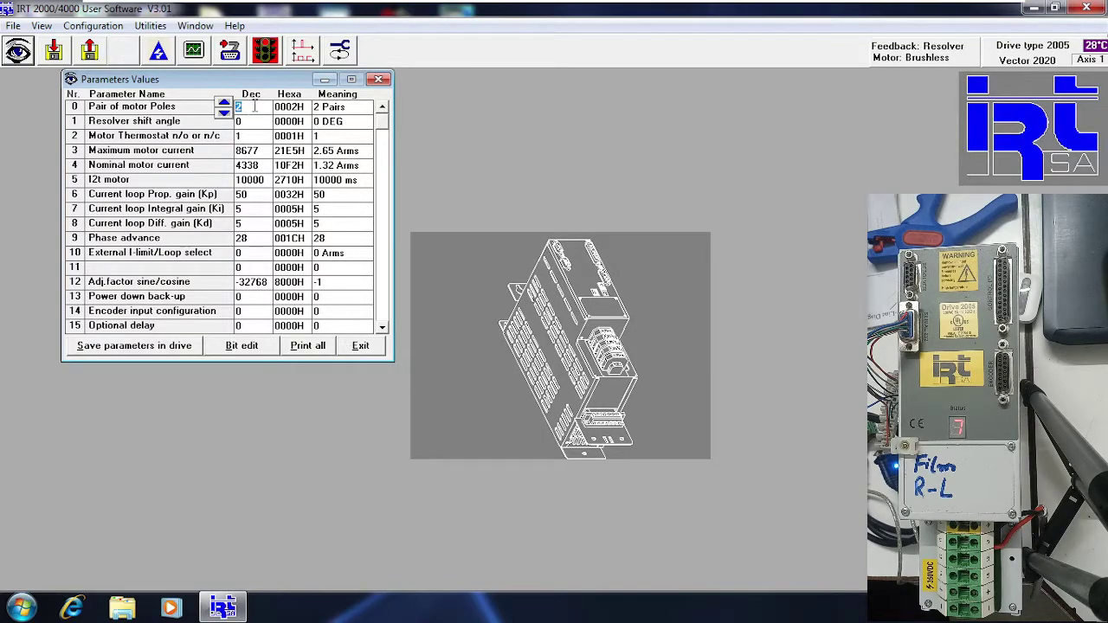
pyautogui.click(344, 349)
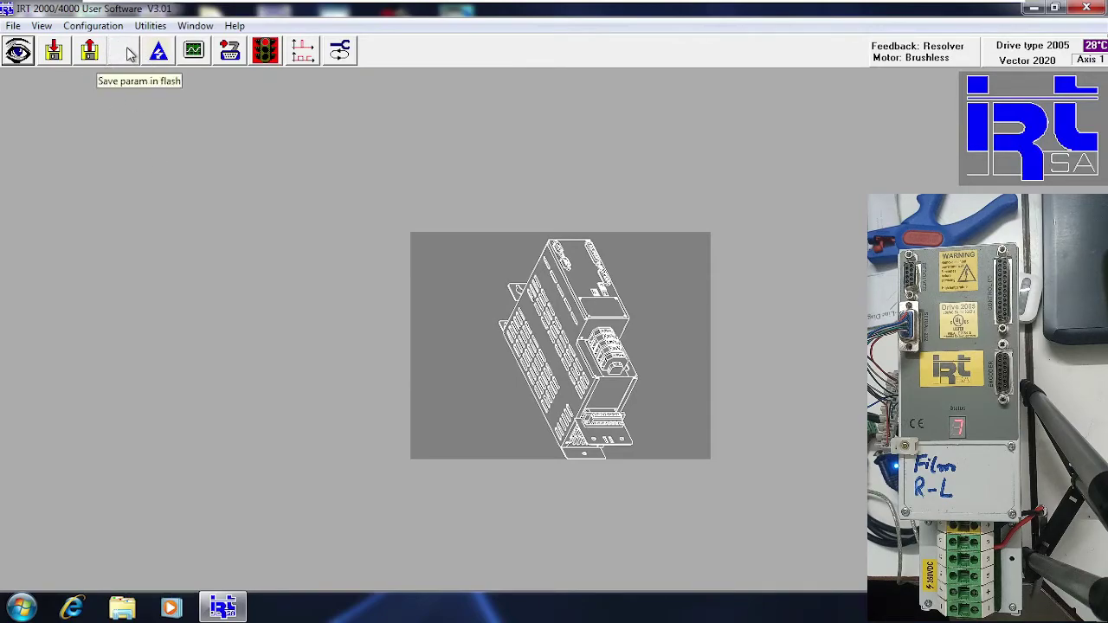
# - Change the Pair of motor Poles value in row 0 to 3 and exit the Parameters list
pyautogui.click(19, 53)
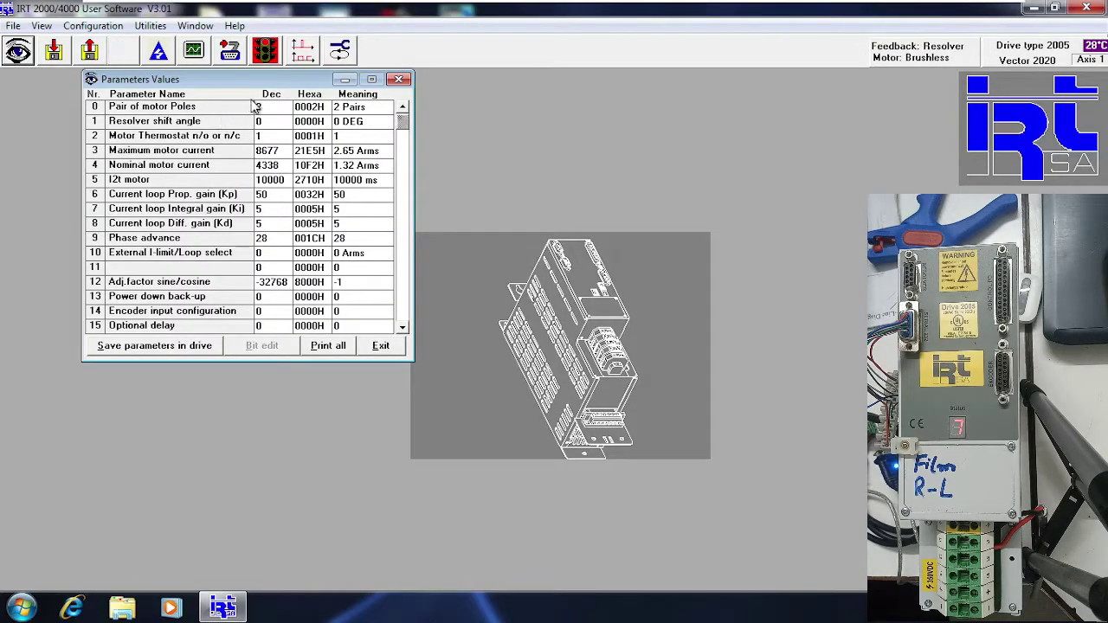
pyautogui.doubleClick(266, 108)
pyautogui.write('3')
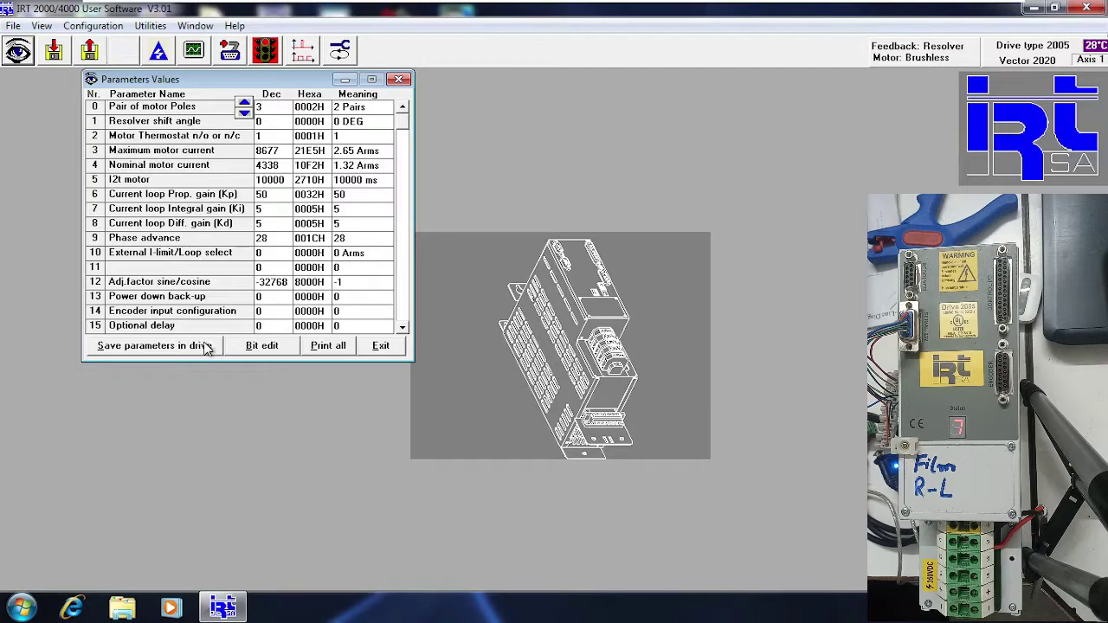
pyautogui.press('Return')
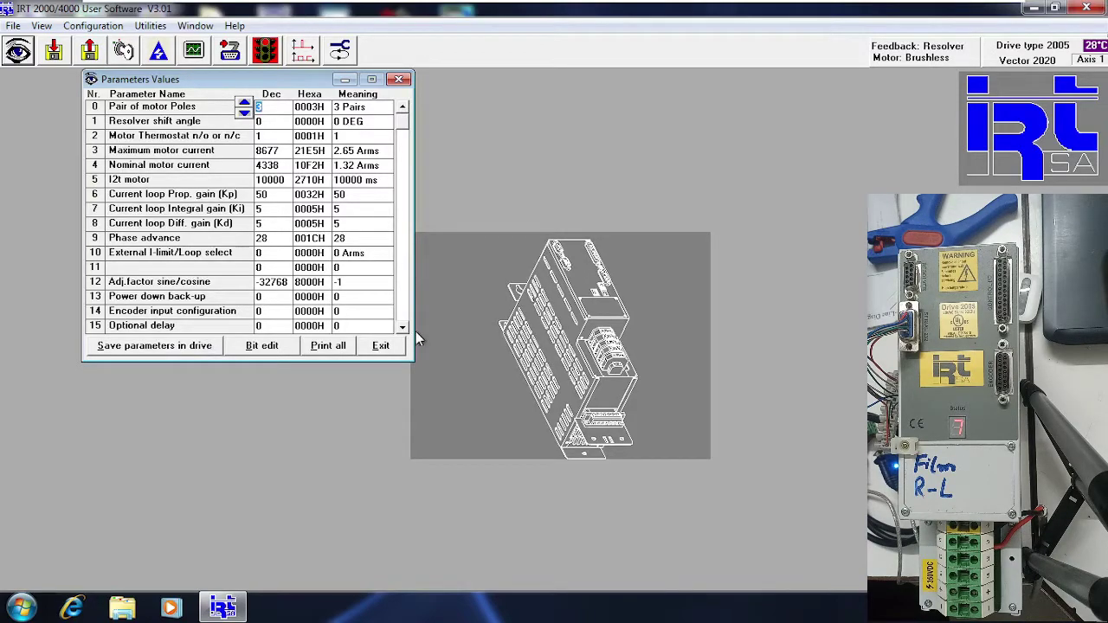
pyautogui.click(385, 346)
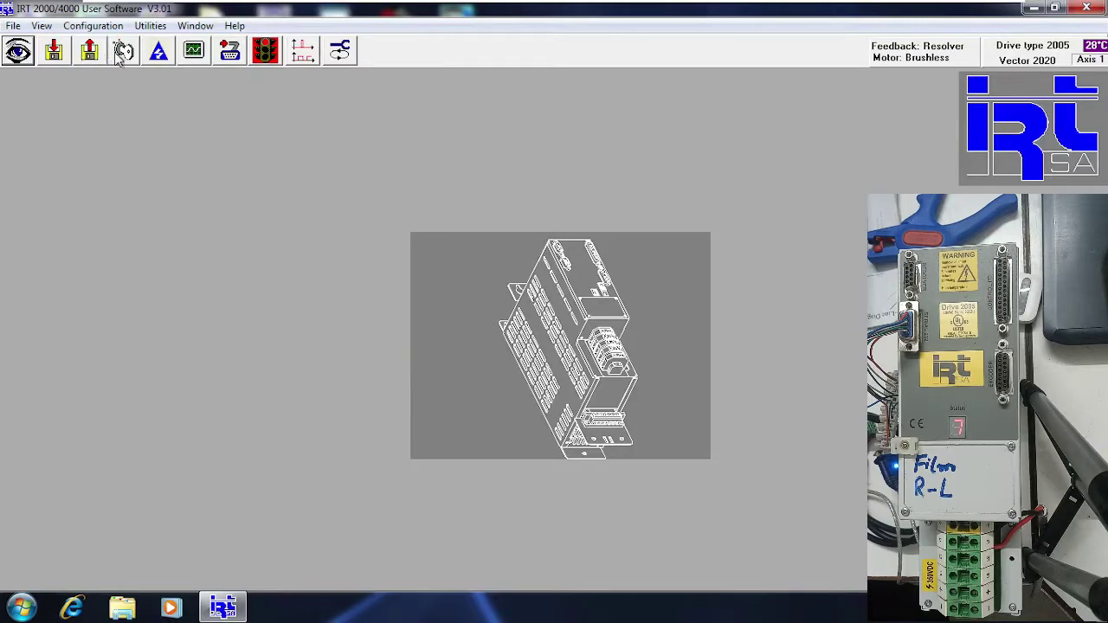
# - Save the parameters in flash, repeating the save once, then reset the drive
pyautogui.click(119, 57)
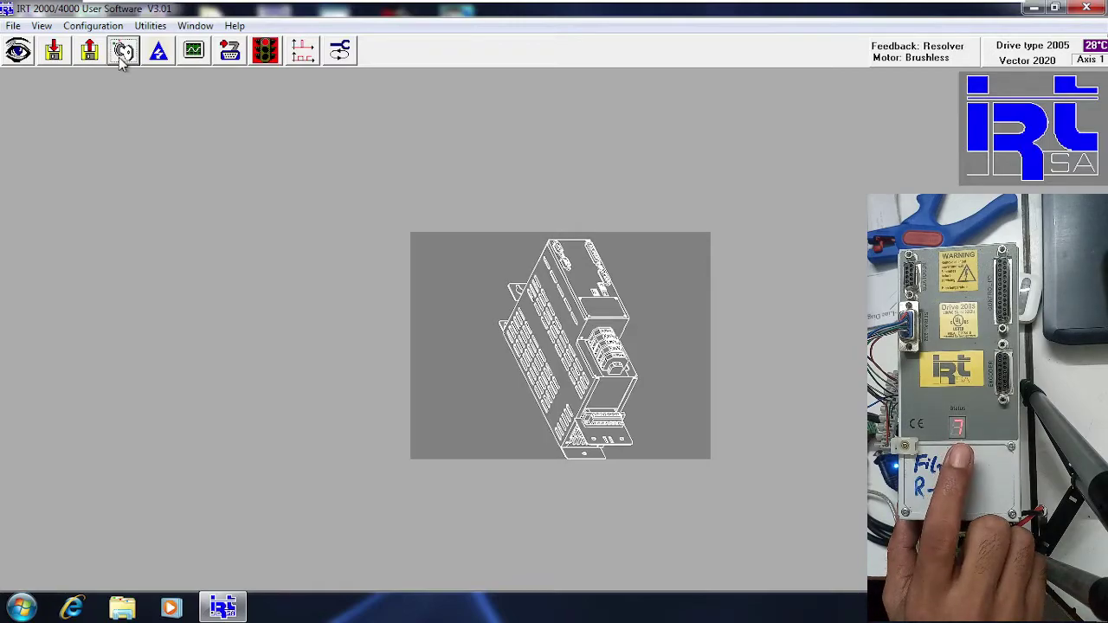
pyautogui.click(122, 63)
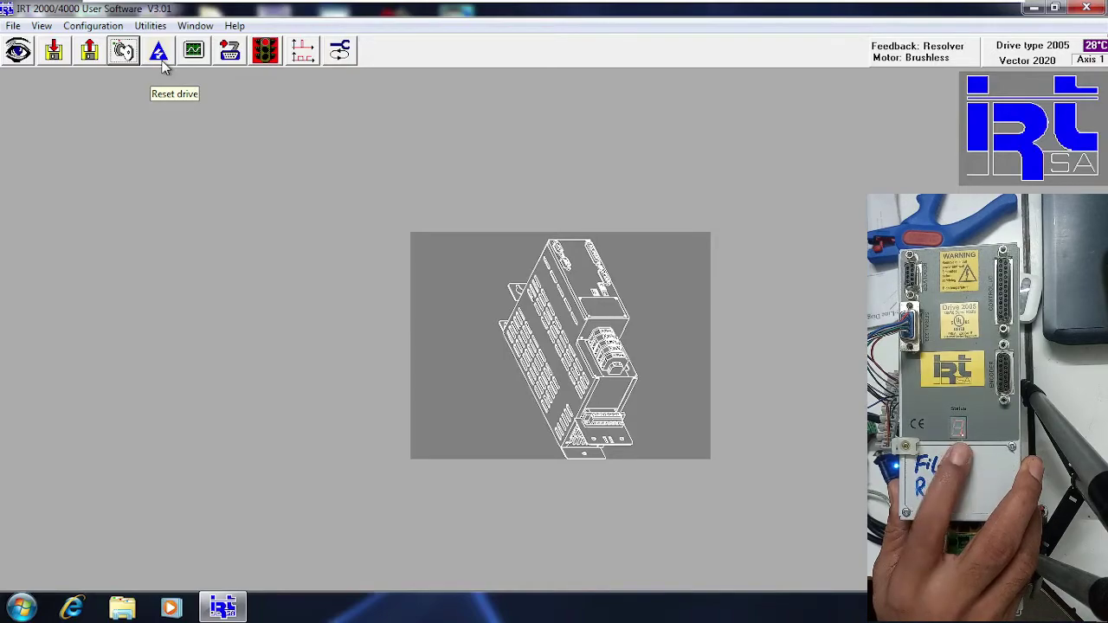
pyautogui.click(159, 51)
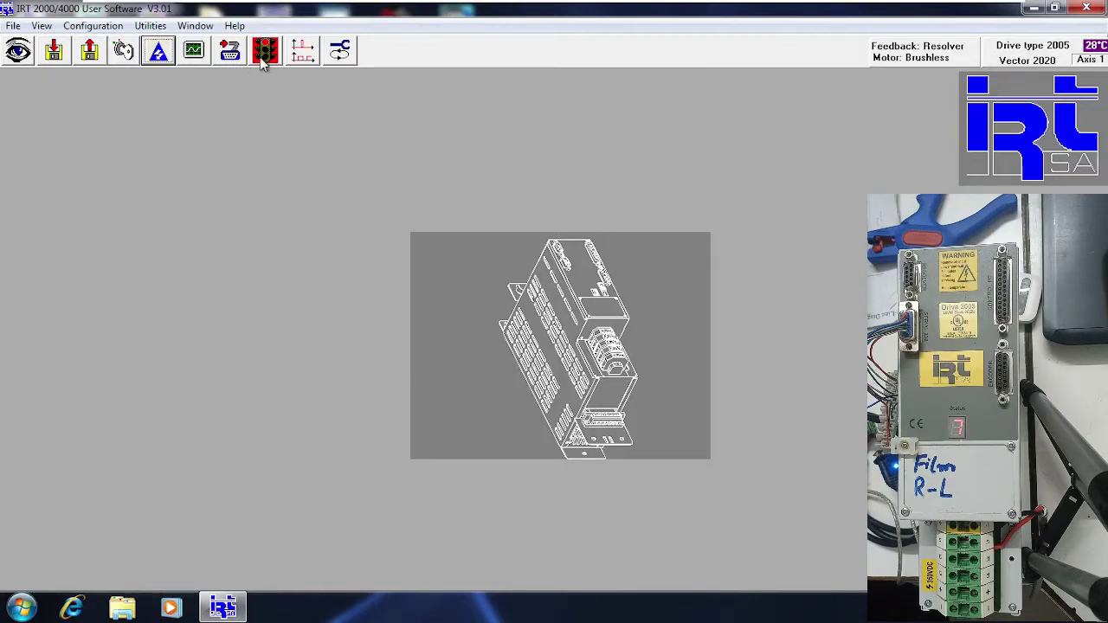
# - Save the drive parameters to a HEX file named 'film test1'
pyautogui.click(14, 27)
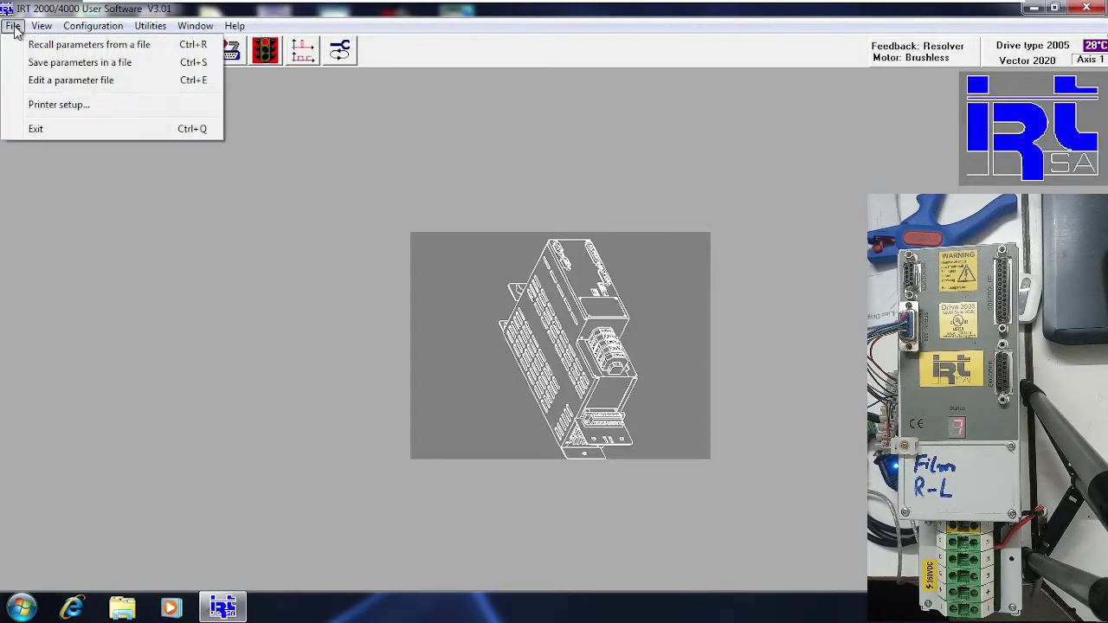
pyautogui.click(111, 172)
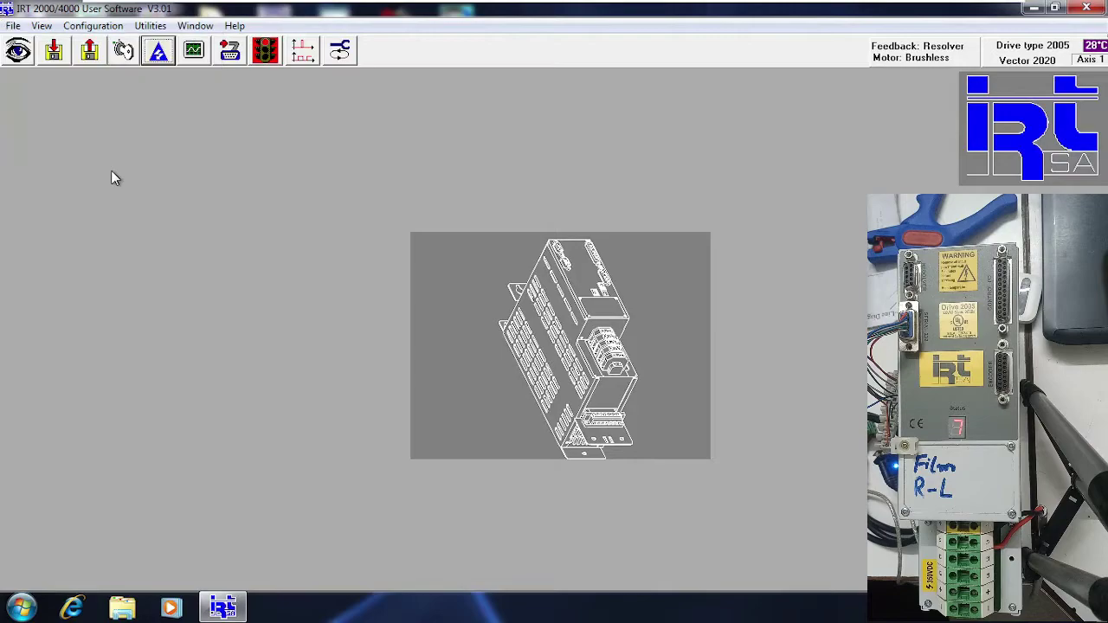
pyautogui.click(54, 54)
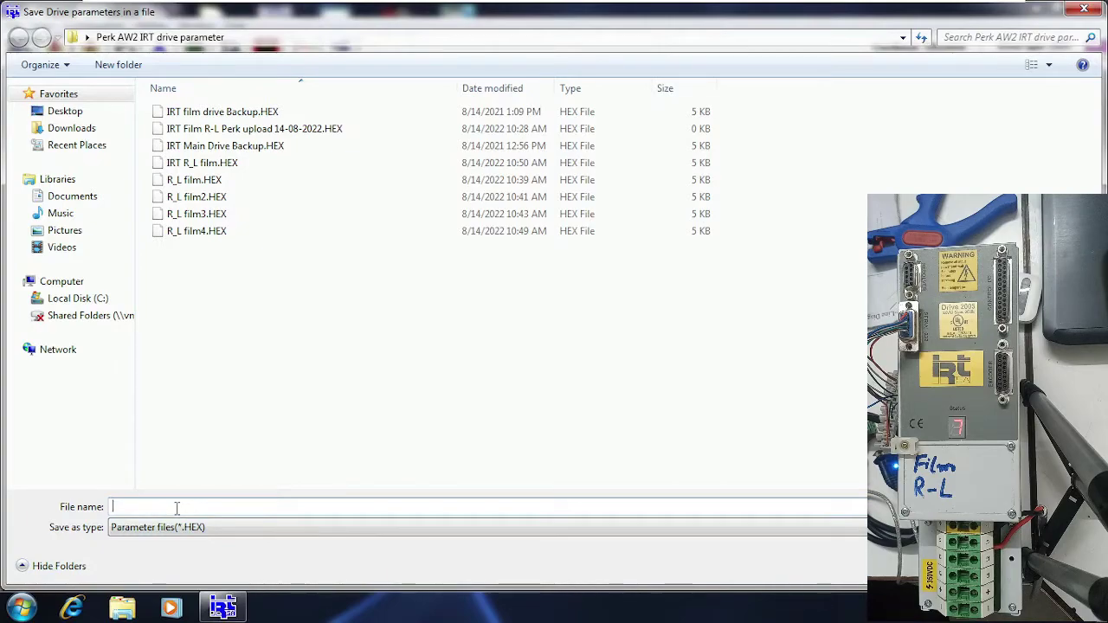
pyautogui.write('film test1')
pyautogui.press('Return')
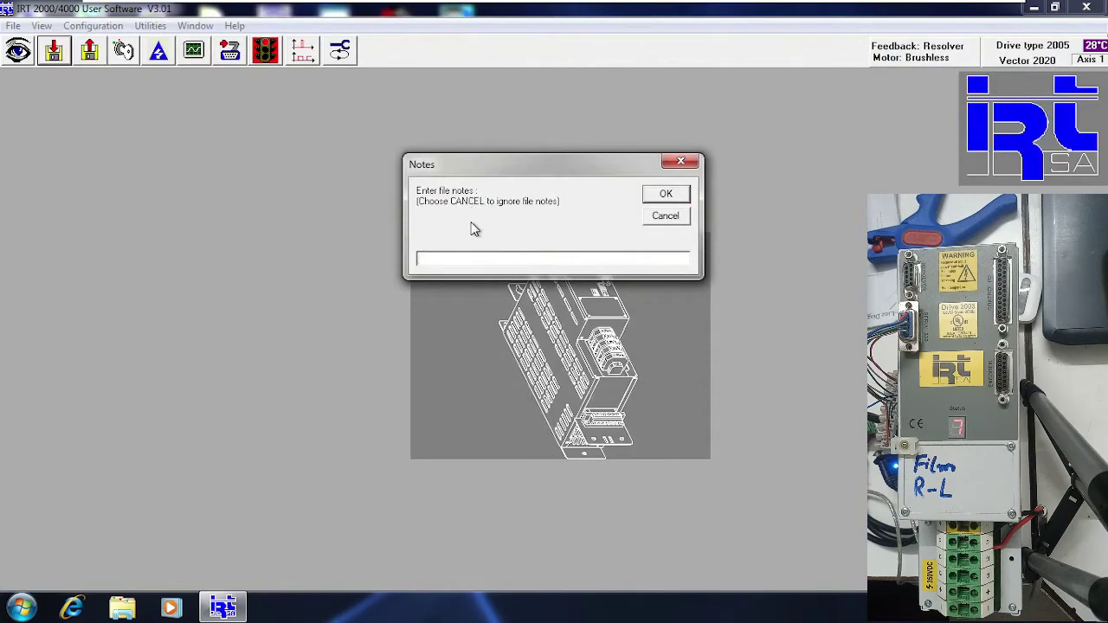
# - Complete saving film test1.HEX without adding any file notes
pyautogui.click(668, 197)
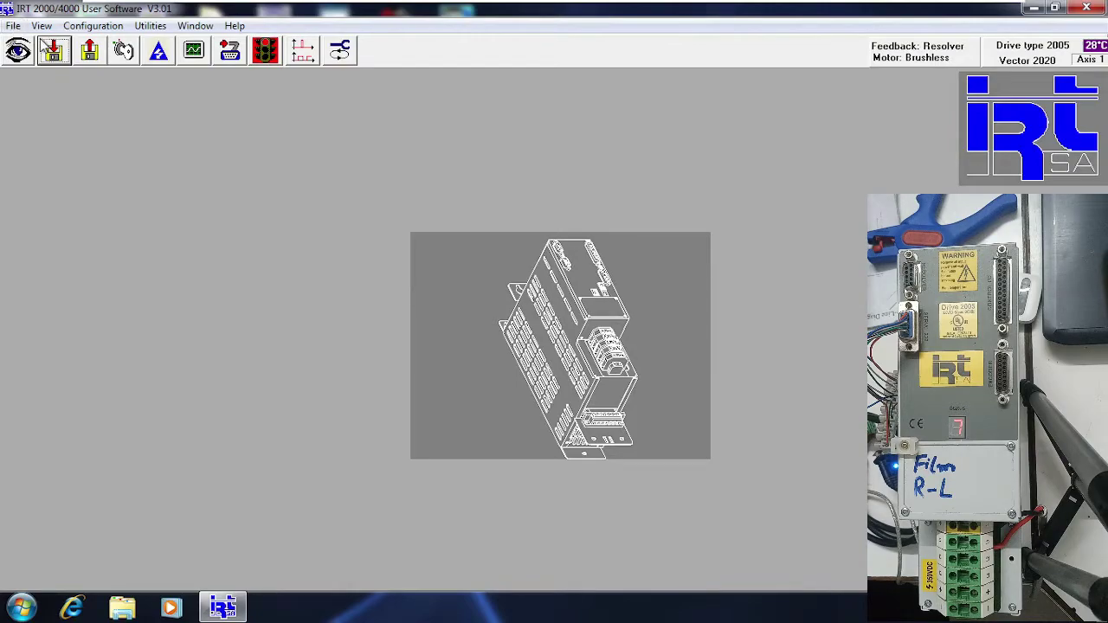
pyautogui.click(15, 26)
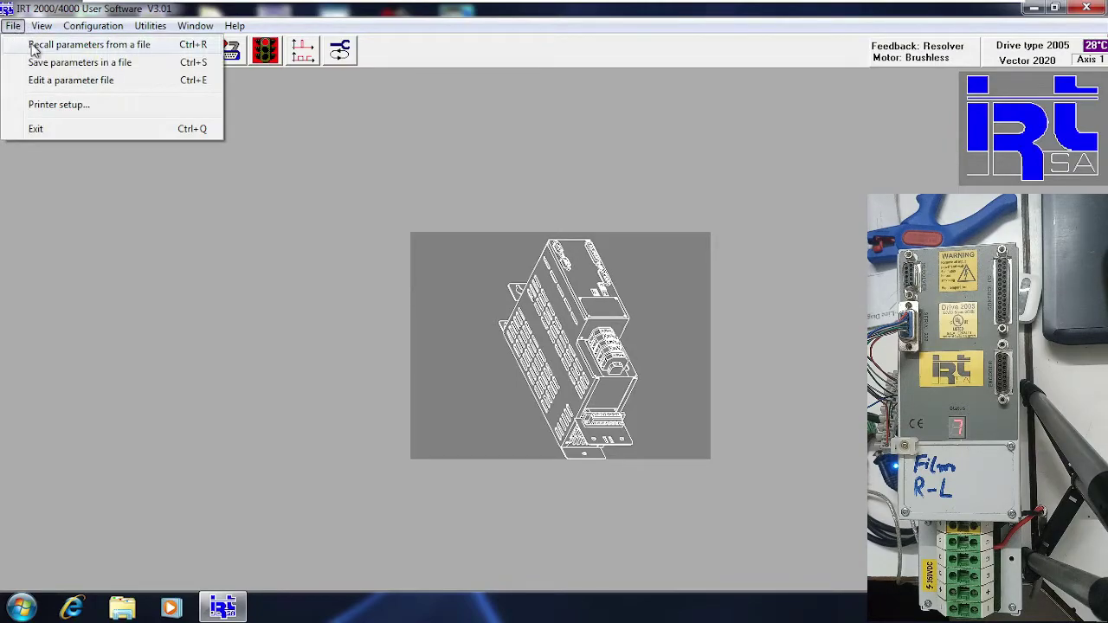
pyautogui.moveTo(91, 26)
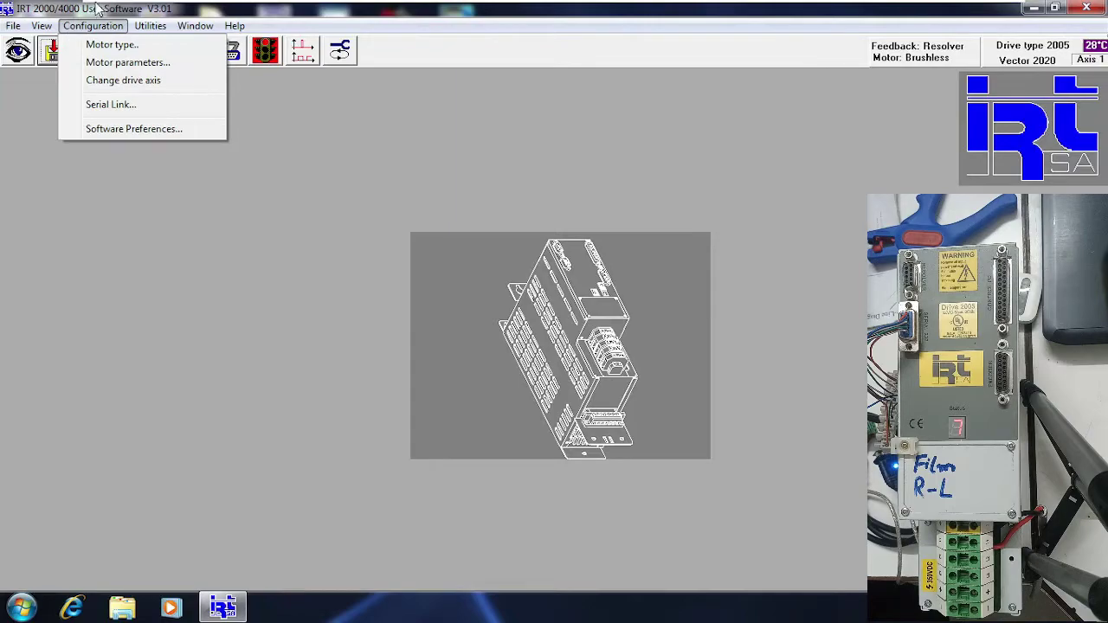
pyautogui.click(74, 176)
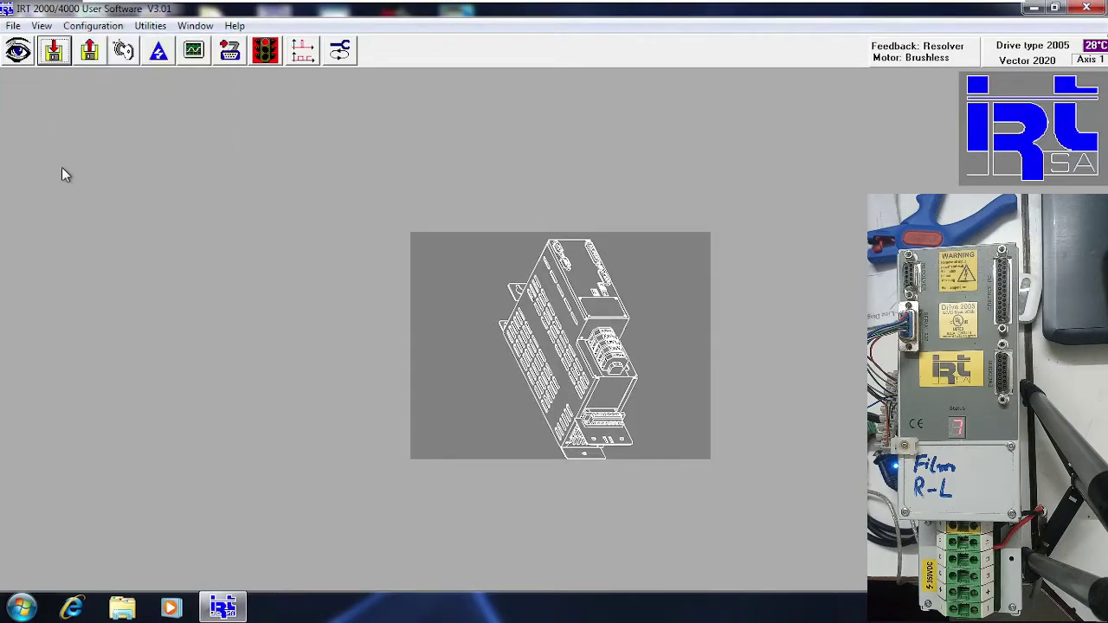
# - Recall IRT film drive Backup.HEX and write its parameters into the drive
pyautogui.click(89, 53)
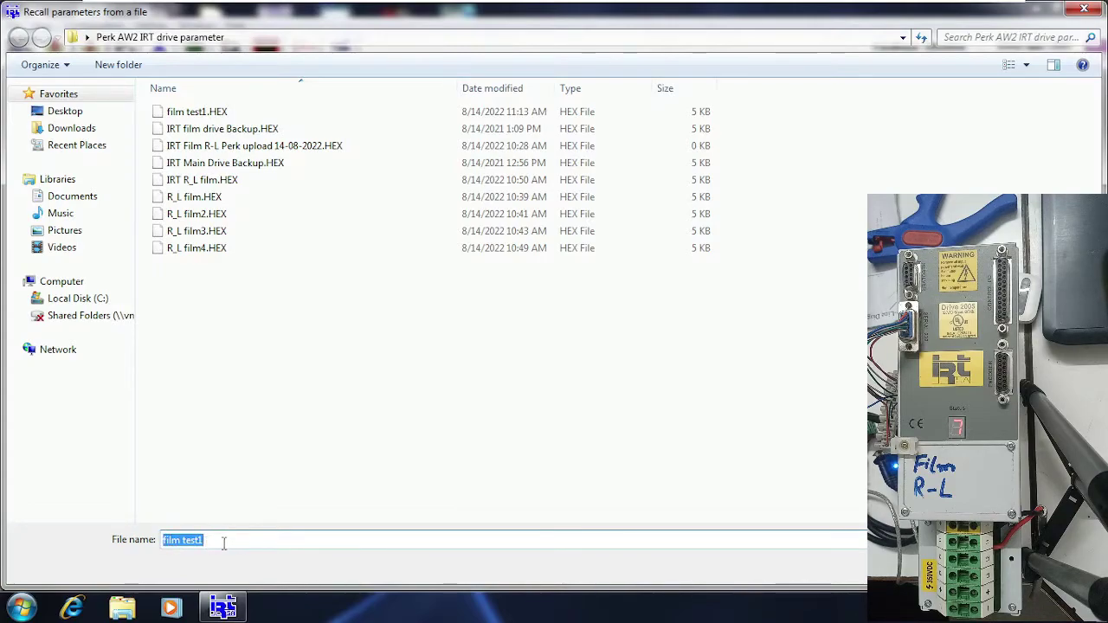
pyautogui.click(196, 131)
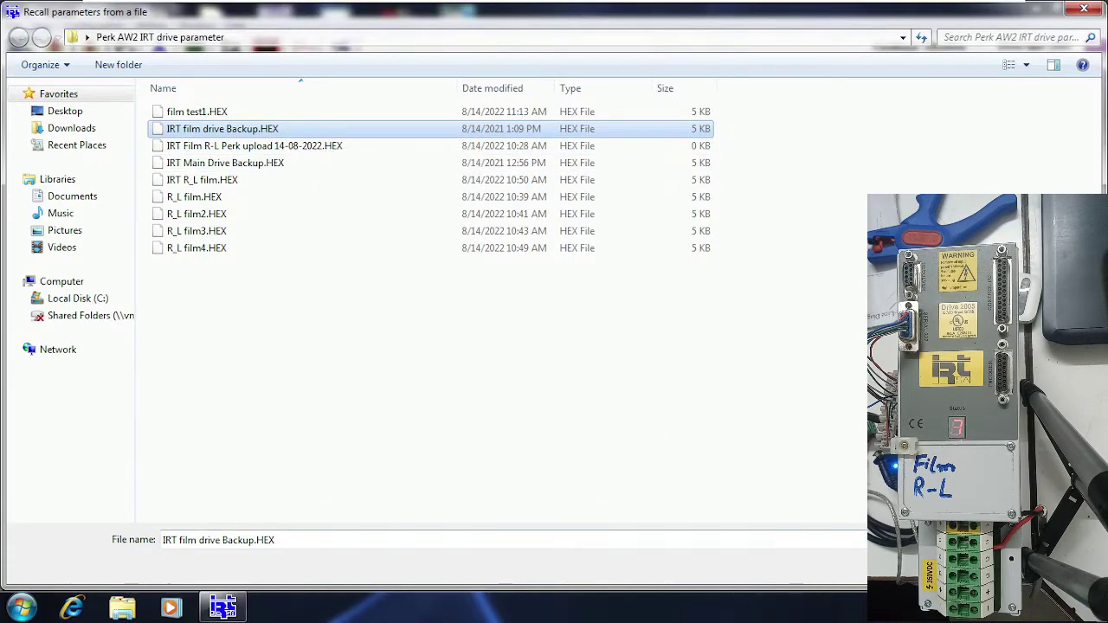
pyautogui.press('Return')
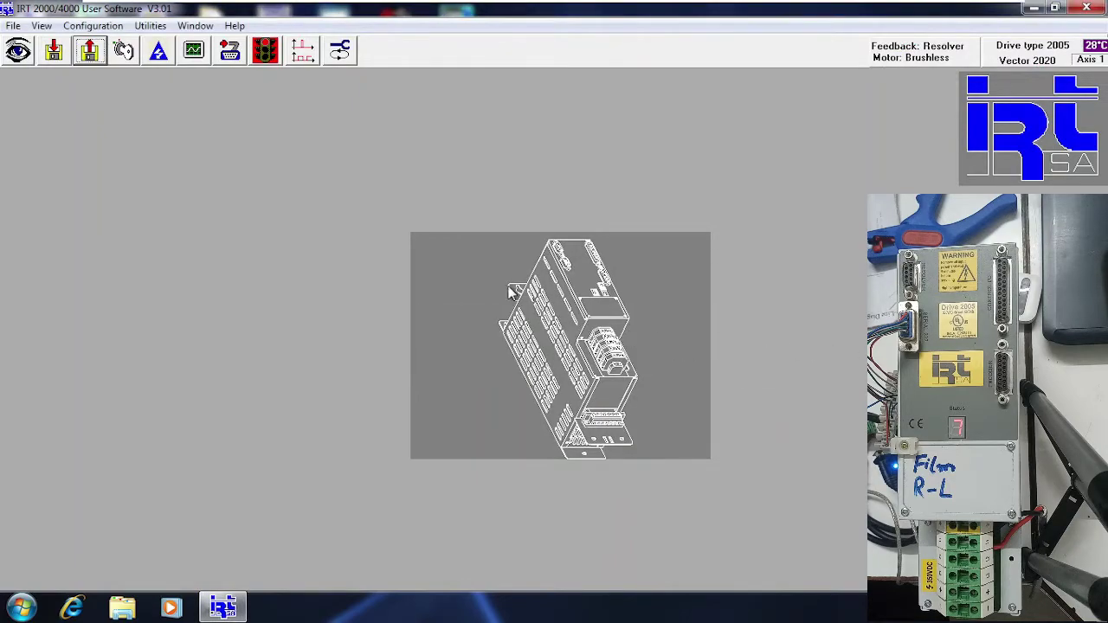
pyautogui.click(18, 50)
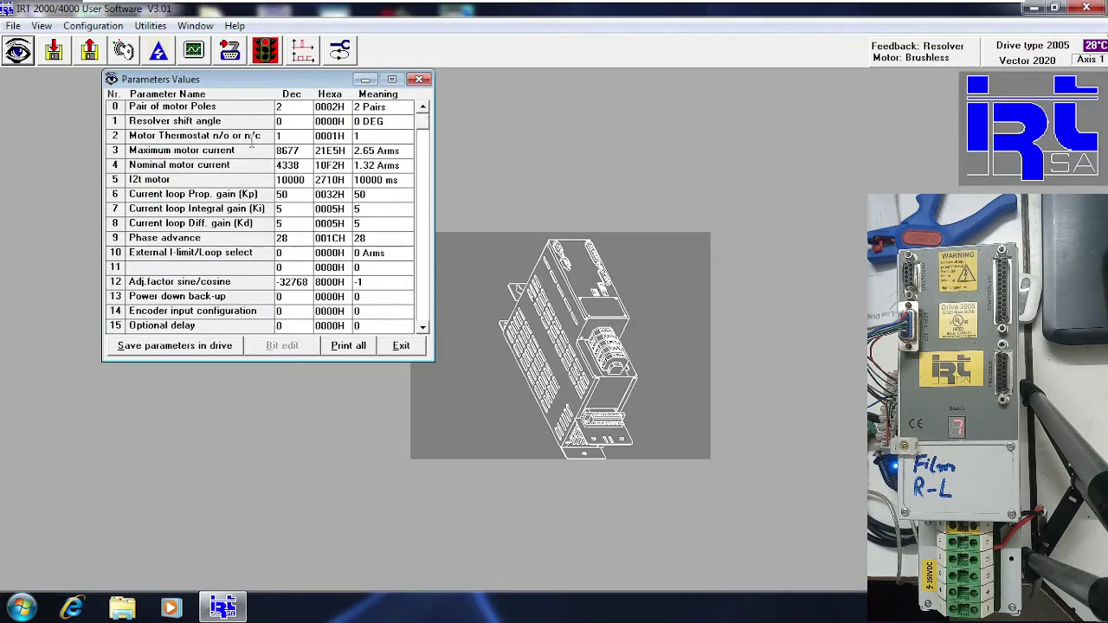
pyautogui.click(291, 107)
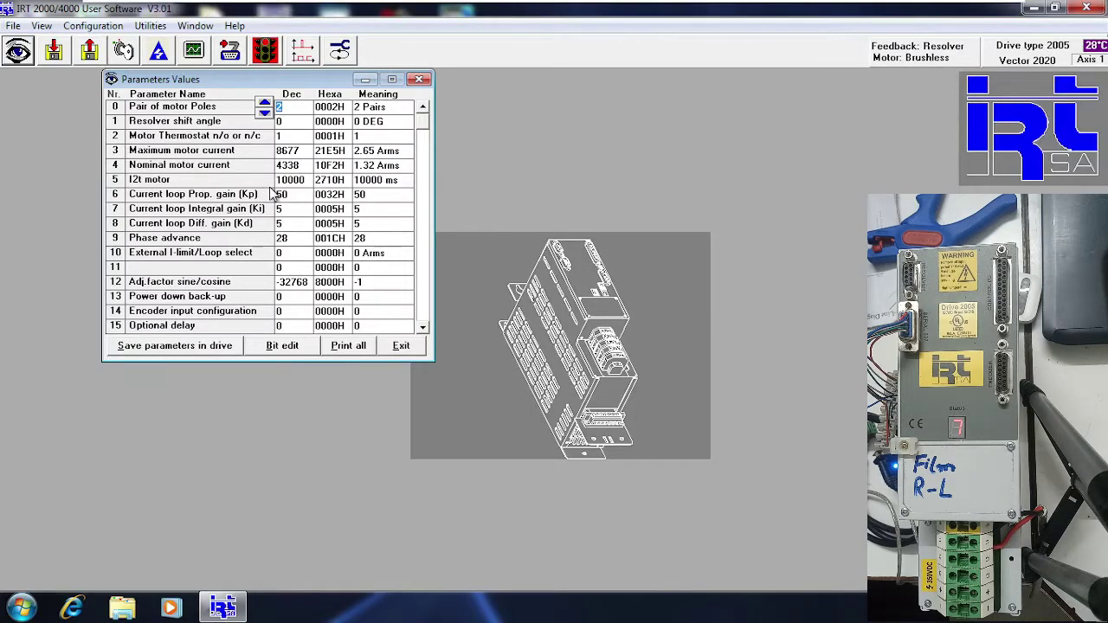
pyautogui.click(401, 346)
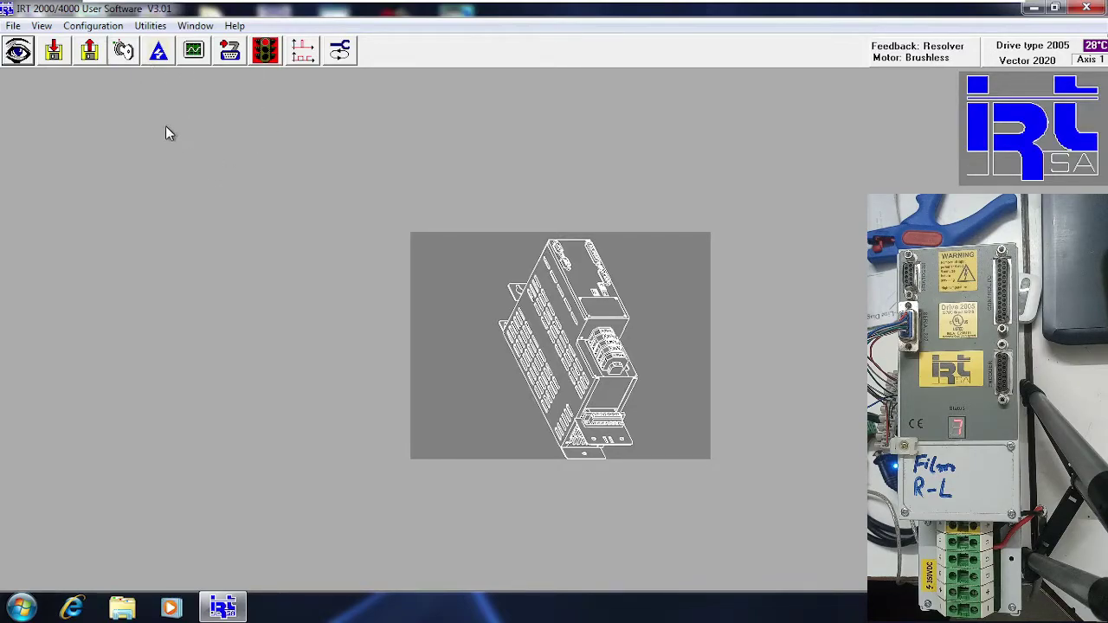
# - Inspect the drive's Alarms and Status windows, then close Status so only Alarms remains
pyautogui.click(266, 54)
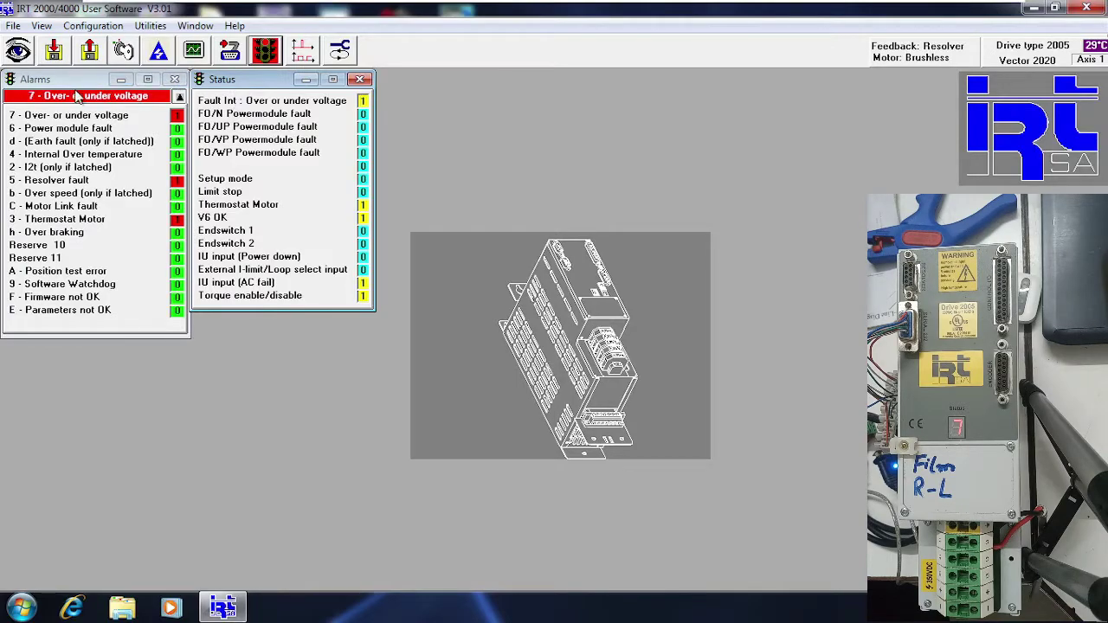
pyautogui.click(76, 87)
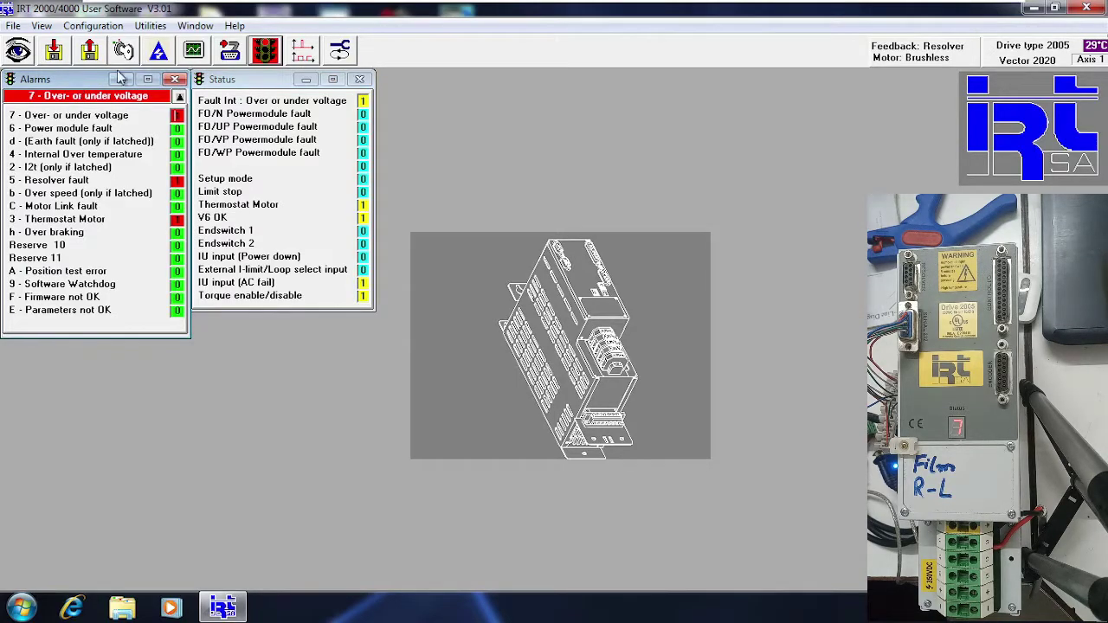
pyautogui.click(225, 95)
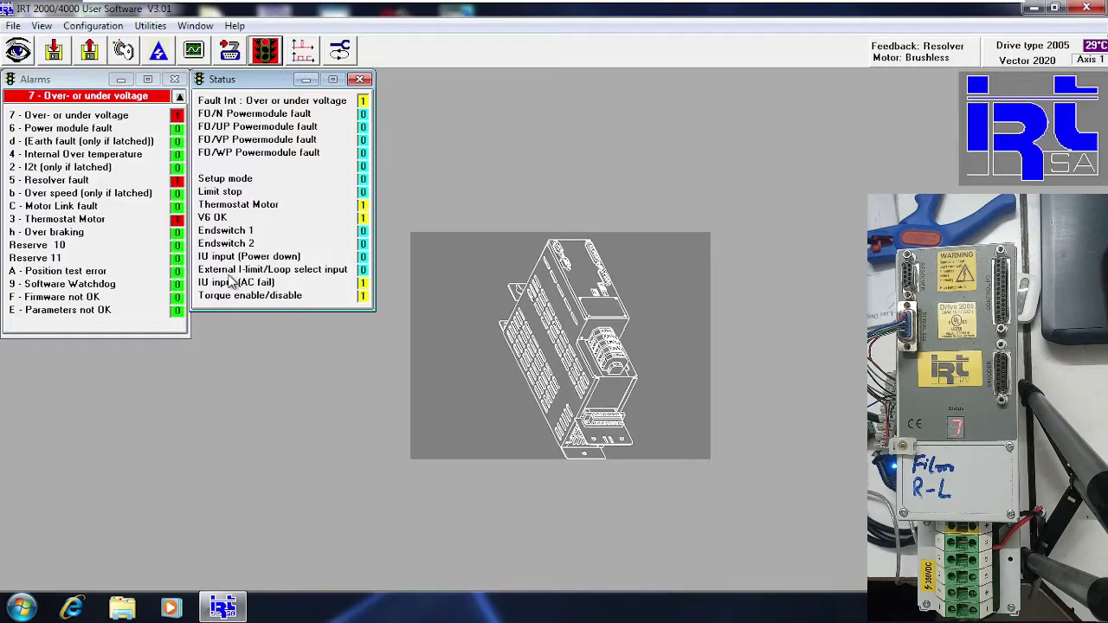
pyautogui.click(361, 79)
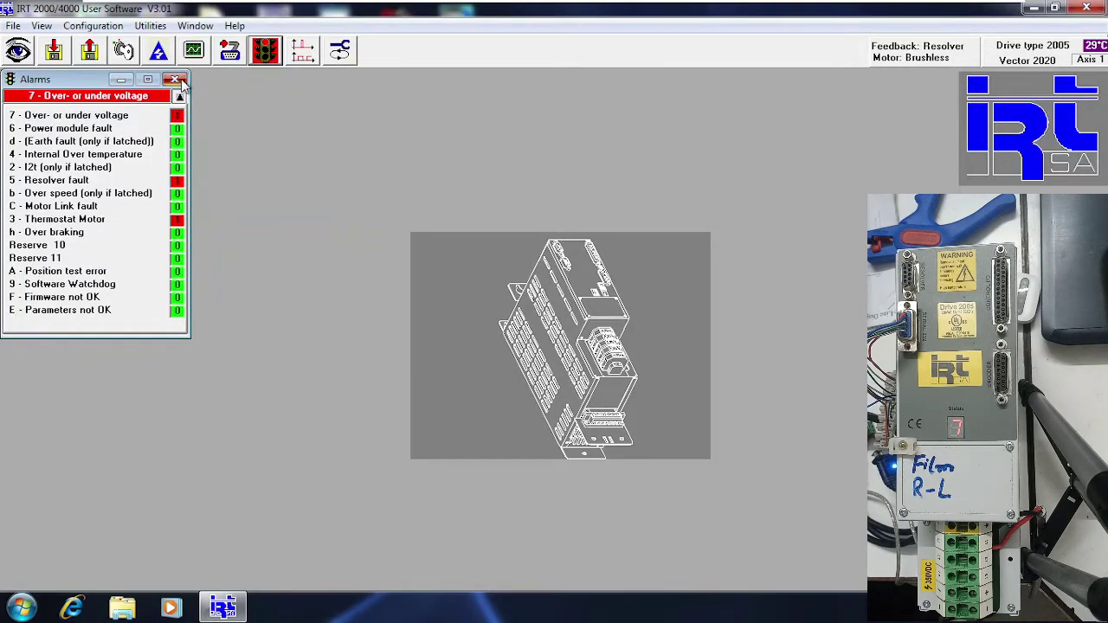